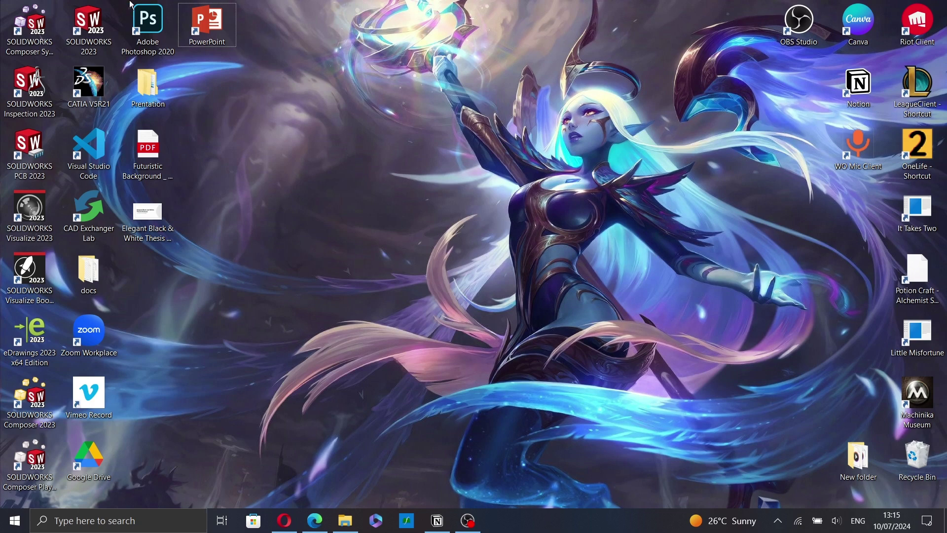
Launch PowerPoint 2019 from its desktop shortcut
double_click(207, 22)
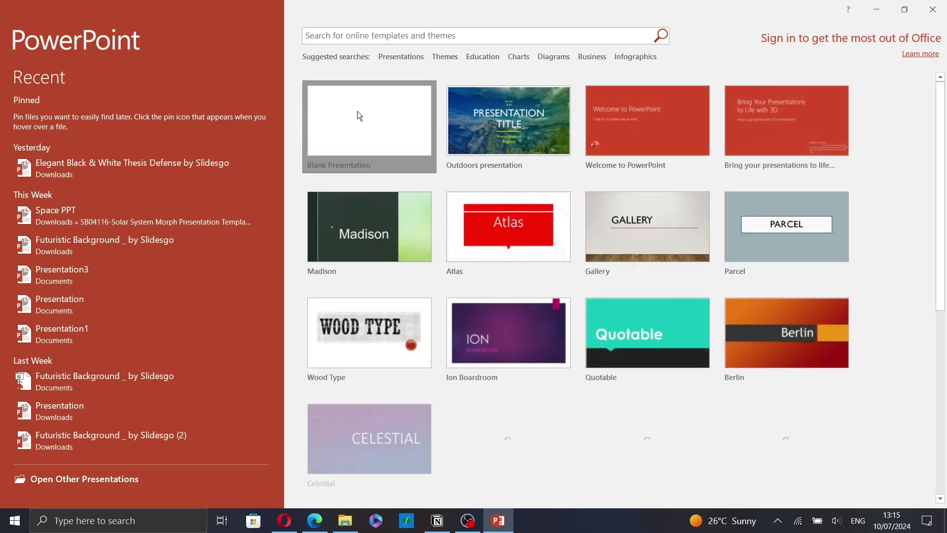
Start a blank presentation and delete the title and subtitle placeholders from slide 1
left_click(359, 116)
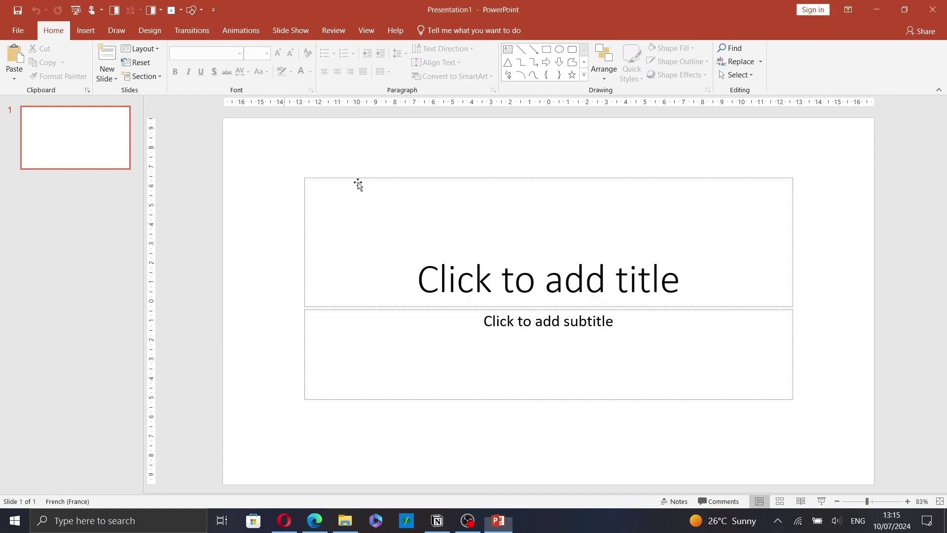
mouse_move(843, 403)
left_mouse_down()
mouse_move(268, 195)
mouse_move(168, 177)
left_mouse_up()
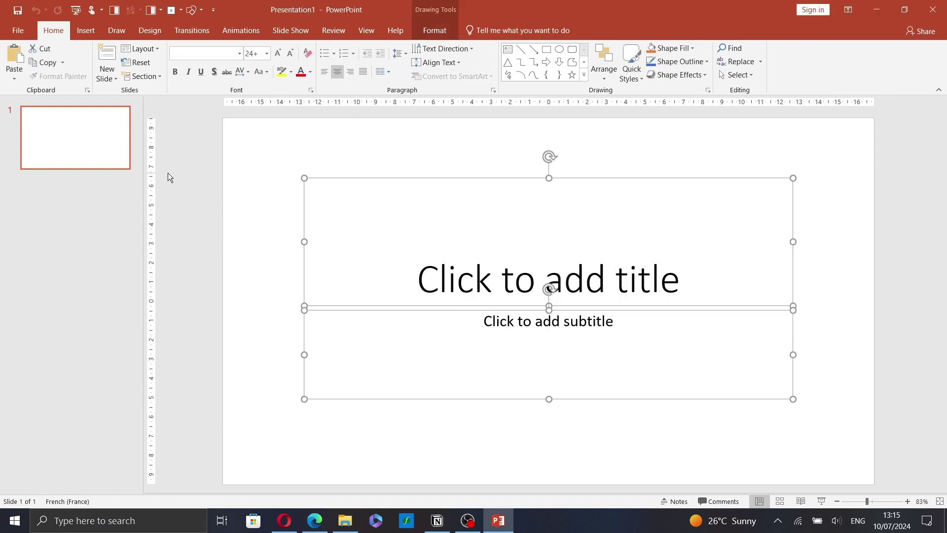
key("Delete")
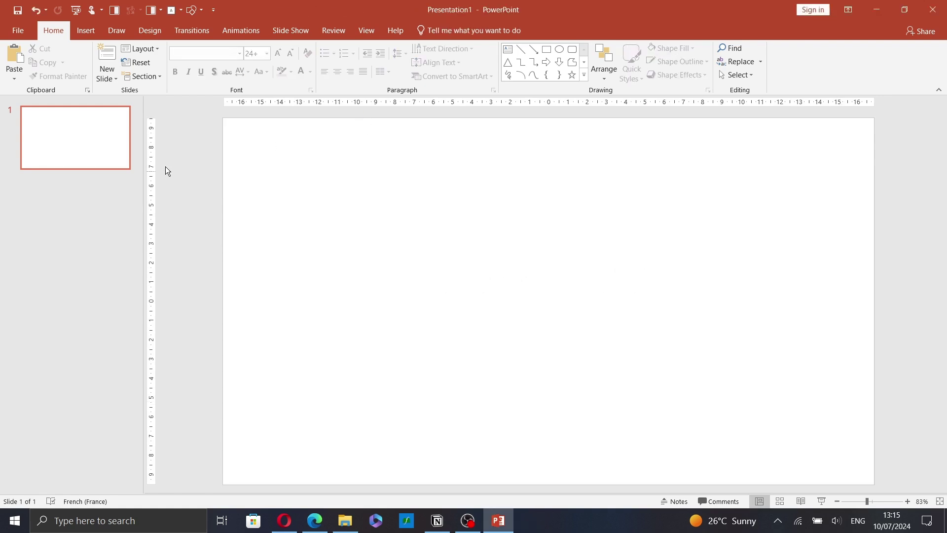
left_click(87, 31)
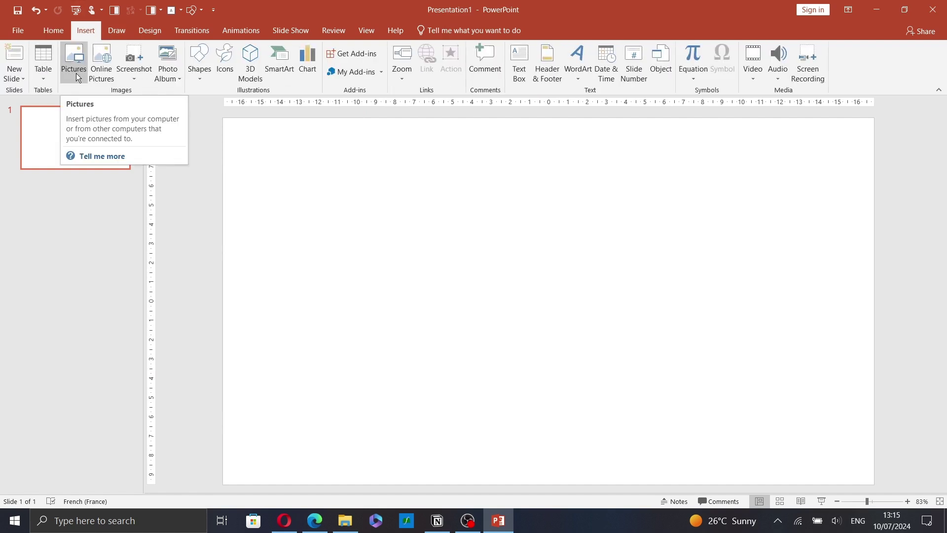
Search online pictures for 'Birds' with Creative Commons only turned off
left_click(110, 82)
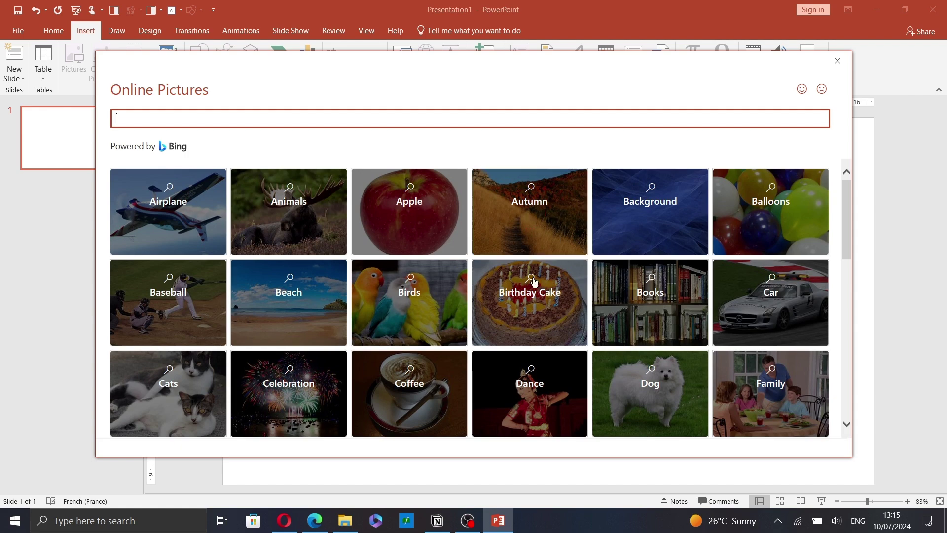
left_click(391, 322)
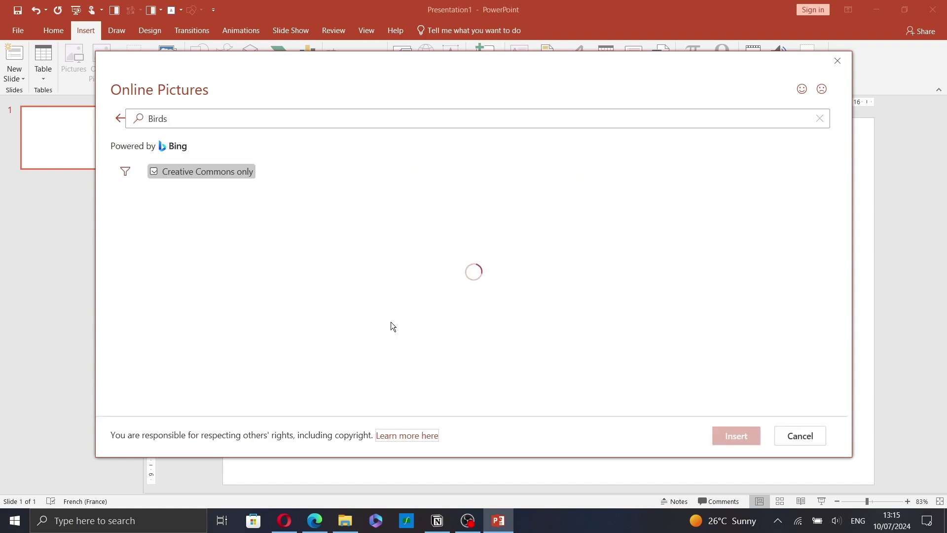
left_click(189, 167)
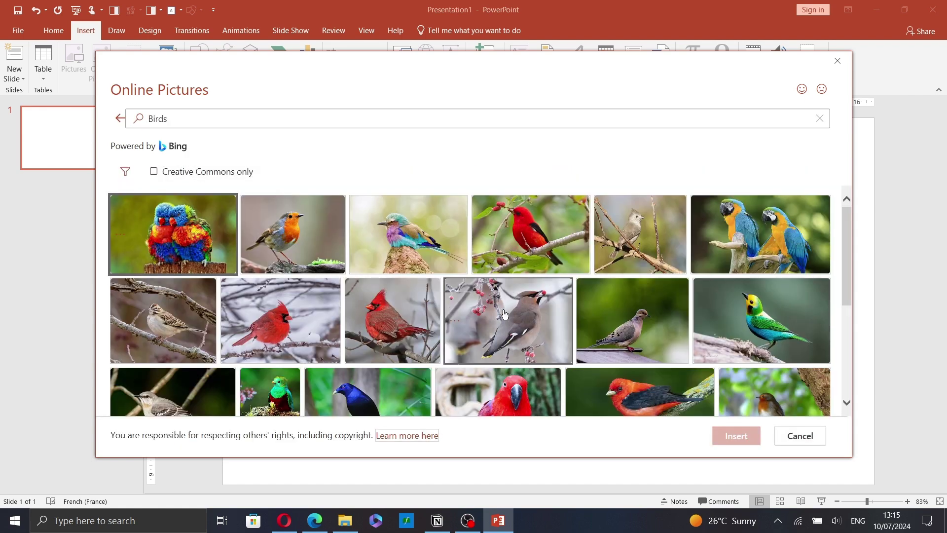
Insert the photo of the blue bird in flight onto the slide
scroll(504, 314, "down", 10)
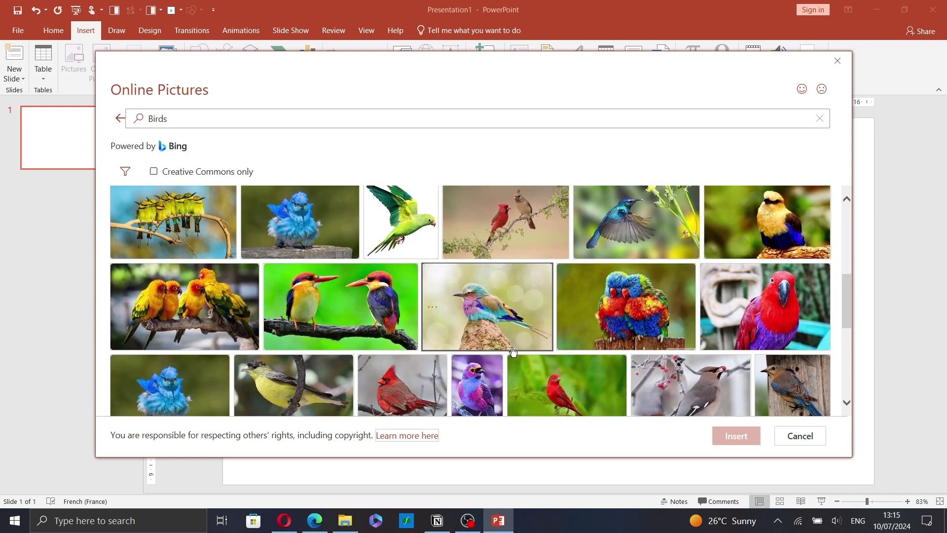
scroll(513, 351, "down", 2)
scroll(513, 353, "up", 10)
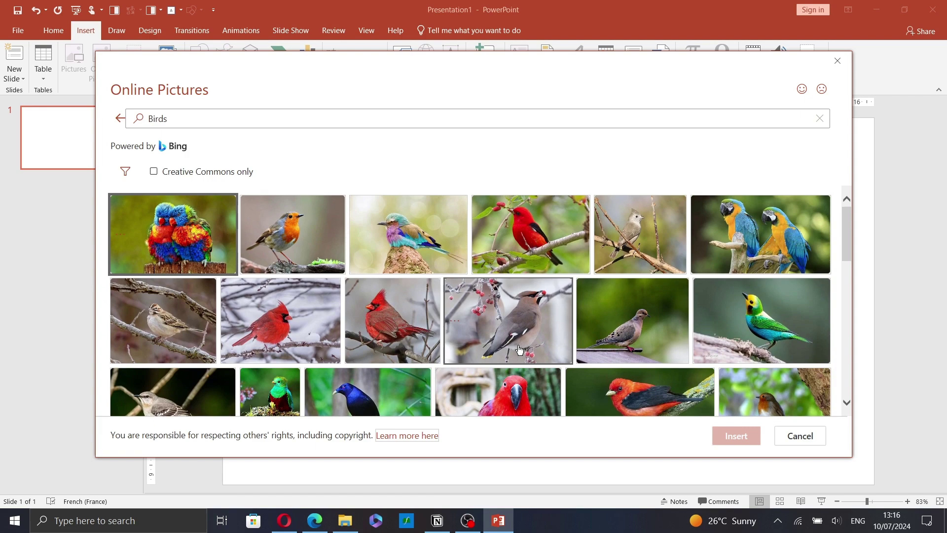
scroll(592, 355, "down", 2)
scroll(684, 356, "up", 2)
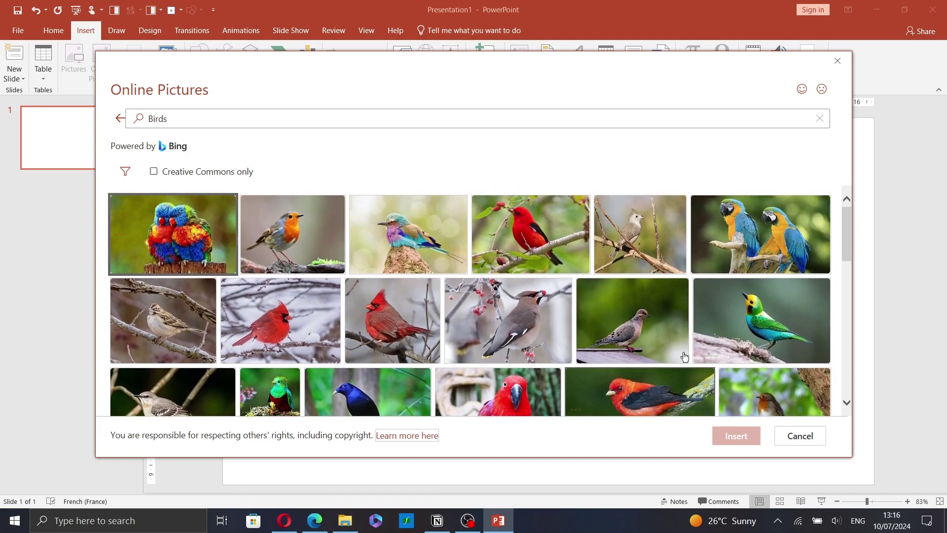
scroll(684, 356, "down", 8)
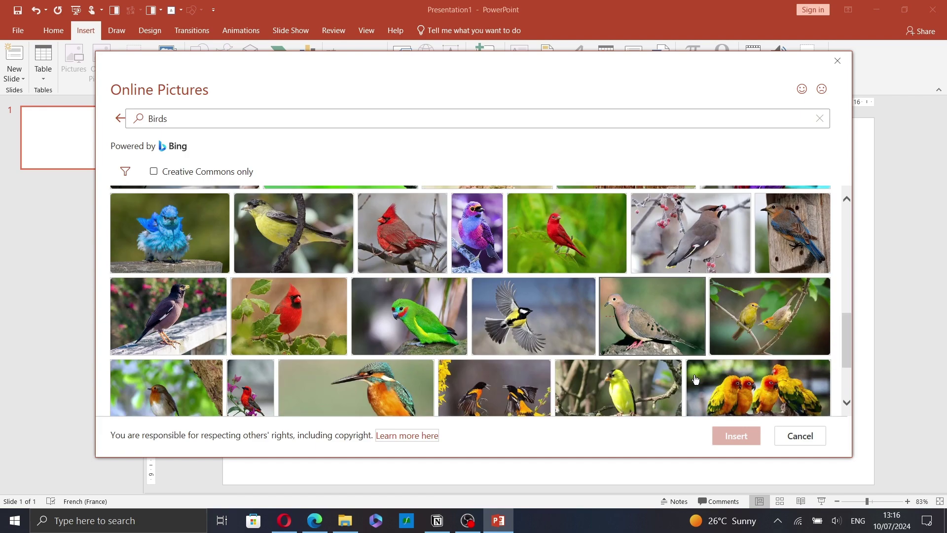
scroll(695, 379, "down", 8)
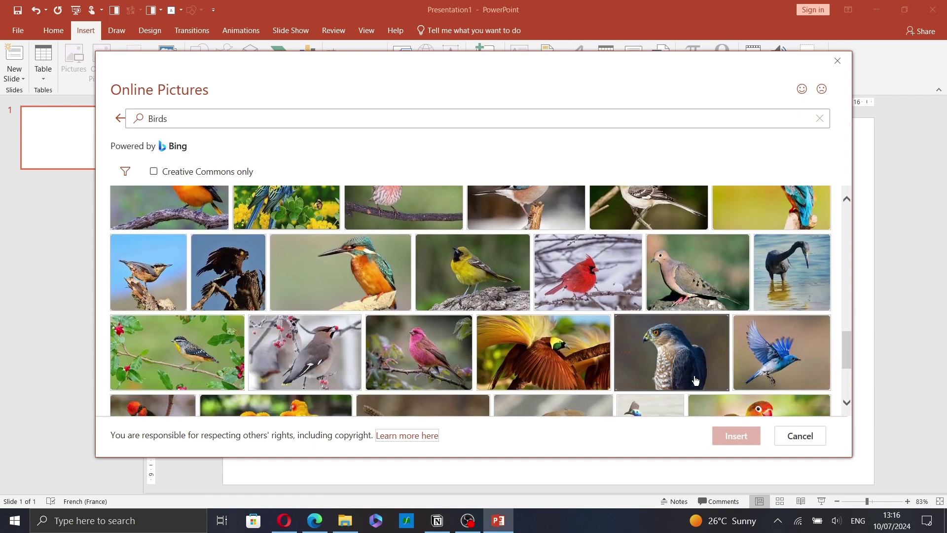
scroll(695, 380, "down", 2)
left_click(806, 291)
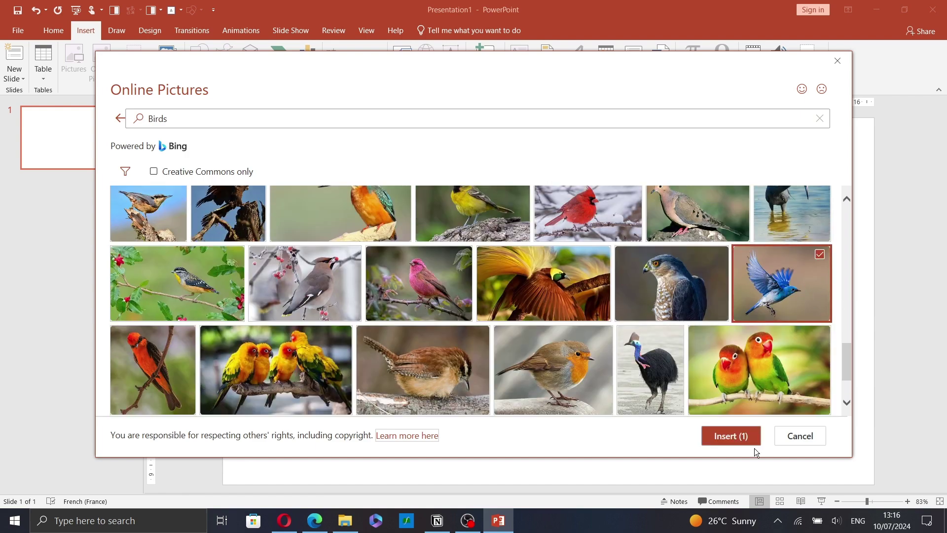
left_click(729, 436)
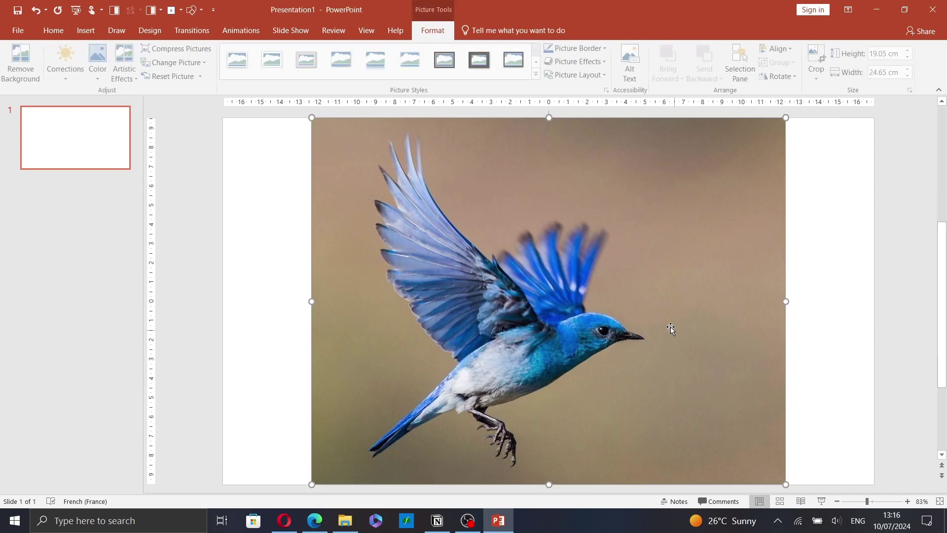
Move the bird photo flush to the slide's top-left corner and deselect it
left_click_drag(620, 325, 531, 330)
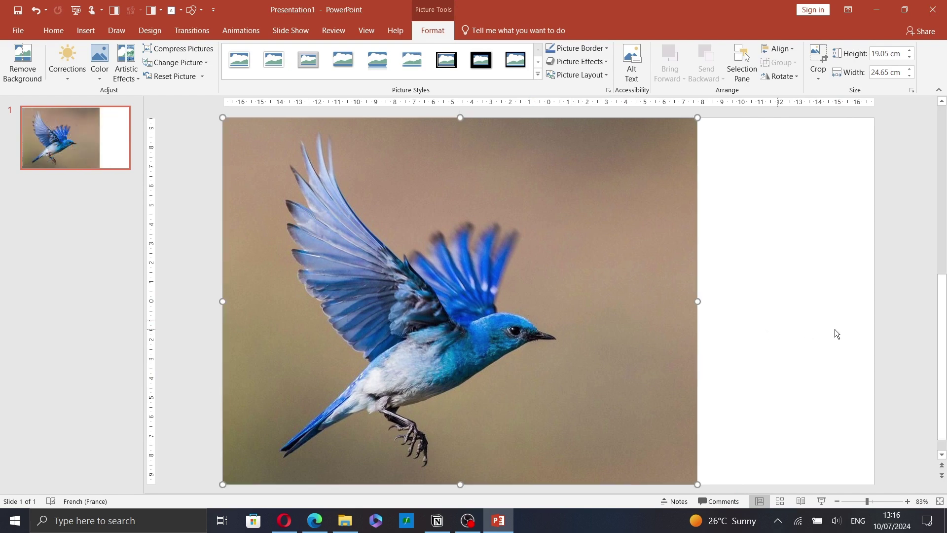
left_click(867, 319)
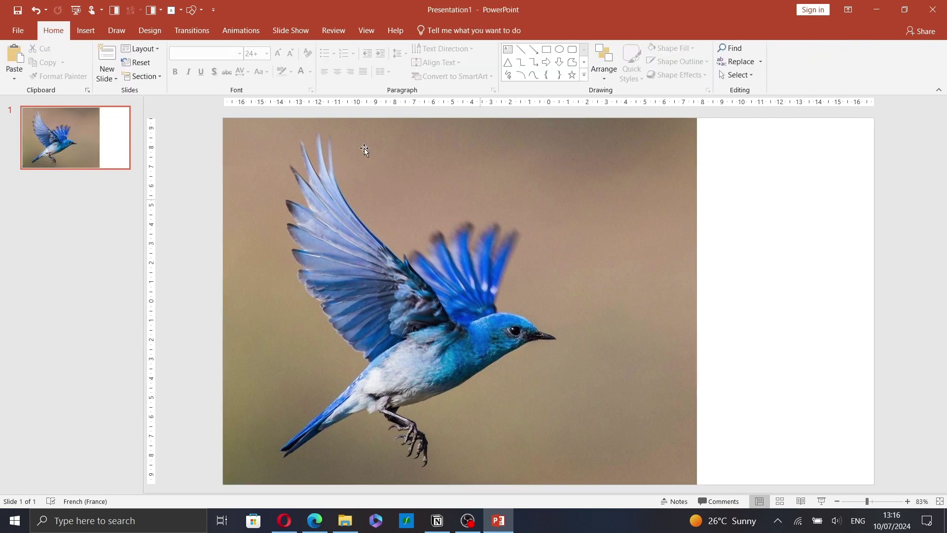
Draw a rectangle over the bird photo and stretch it to cover the whole slide
left_click(80, 34)
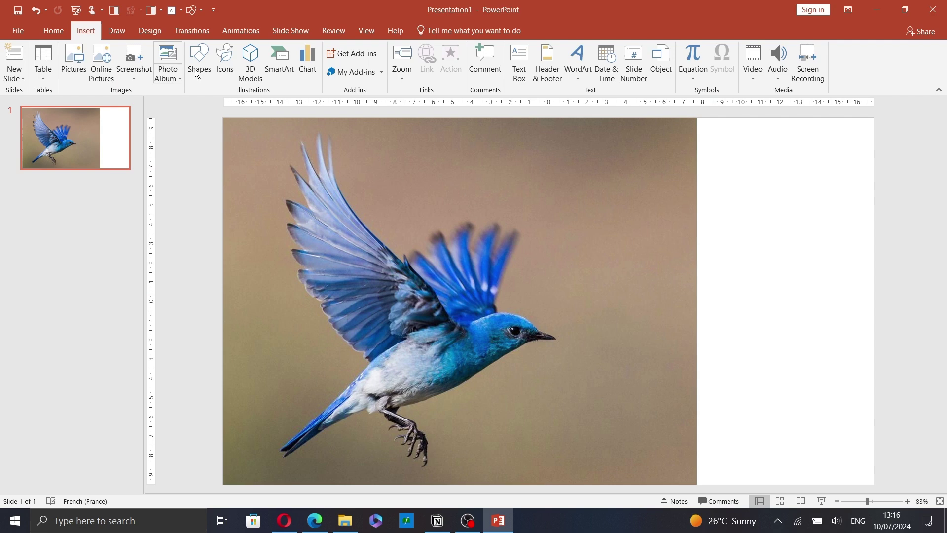
left_click(201, 67)
left_click(232, 104)
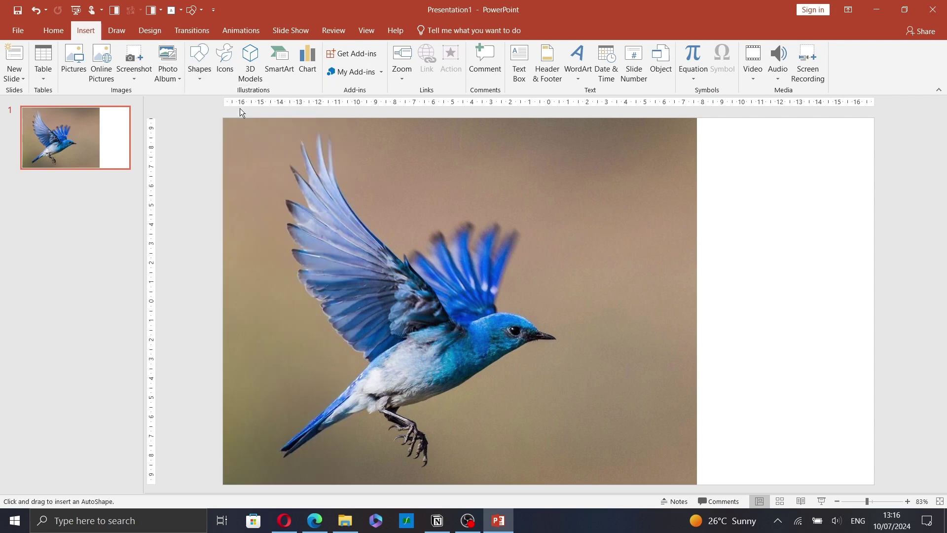
mouse_move(560, 118)
left_mouse_down()
mouse_move(843, 382)
mouse_move(859, 451)
left_mouse_up()
key("Delete")
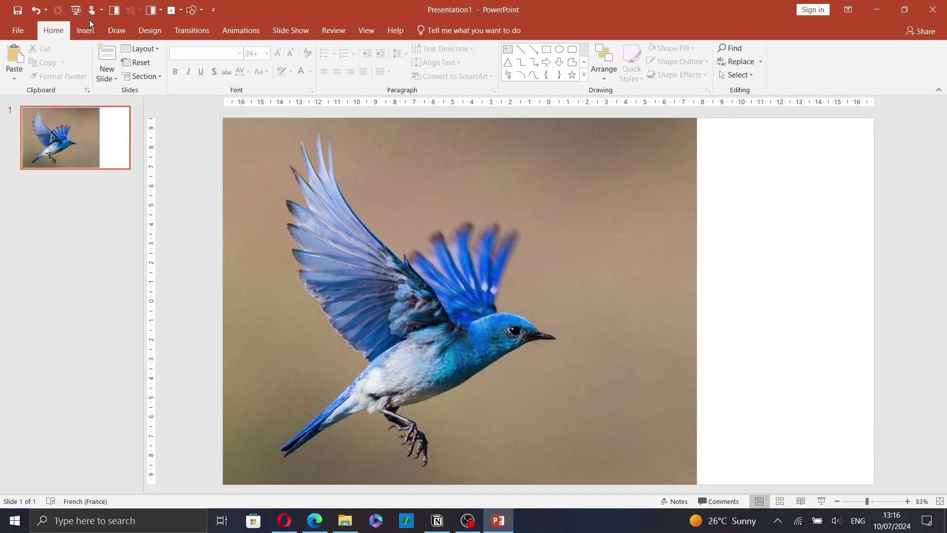
left_click(95, 31)
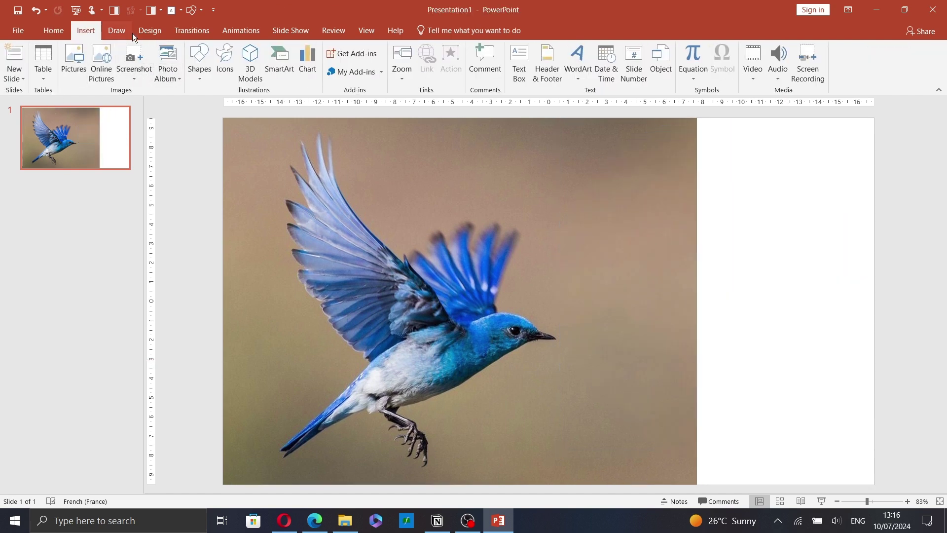
left_click(199, 58)
left_click(239, 111)
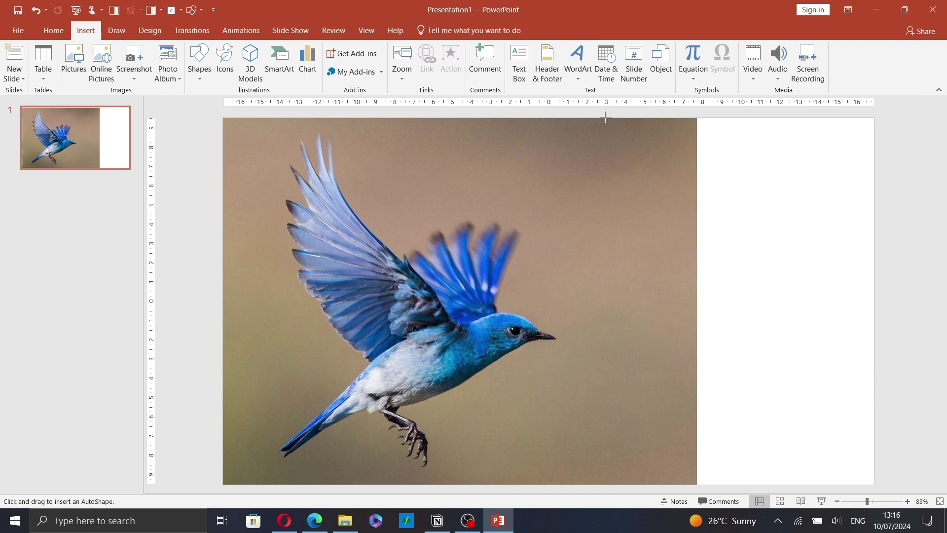
mouse_move(606, 118)
left_mouse_down()
mouse_move(830, 317)
mouse_move(874, 484)
left_mouse_up()
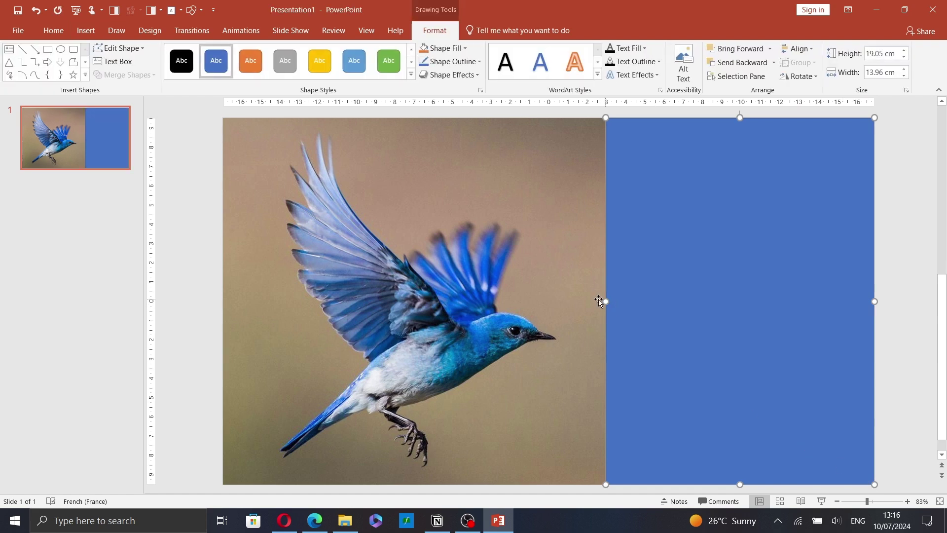
left_click_drag(605, 301, 224, 311)
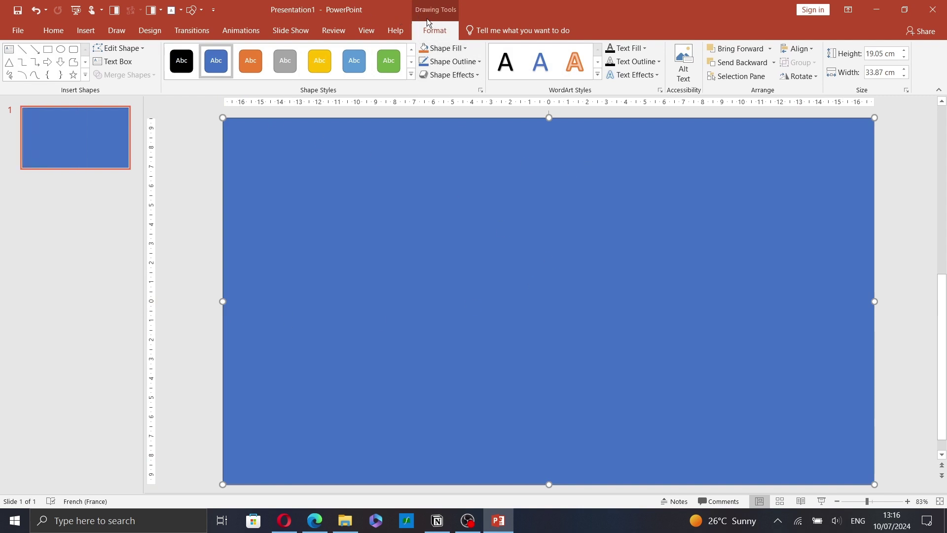
Remove the rectangle's outline and open its Fill settings in the Format Shape pane
left_click(452, 61)
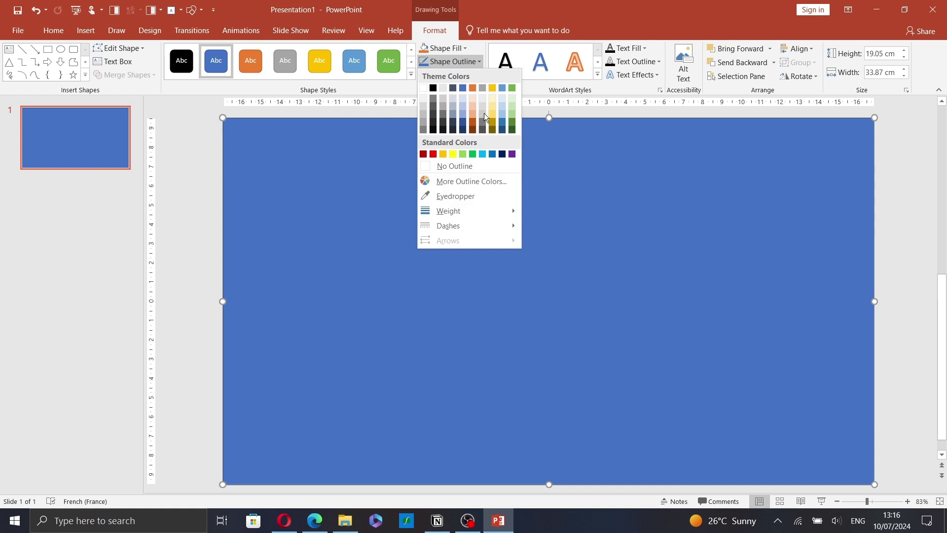
left_click(456, 167)
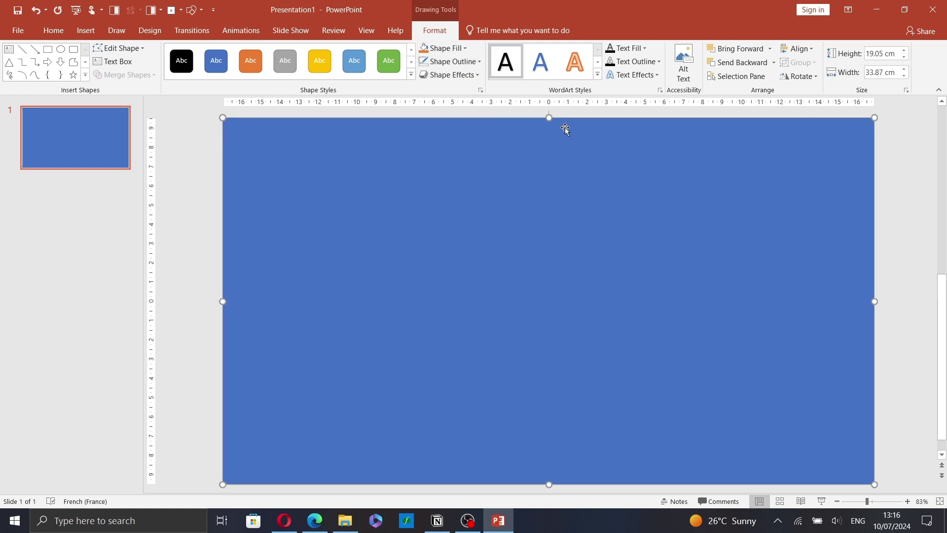
right_click(665, 218)
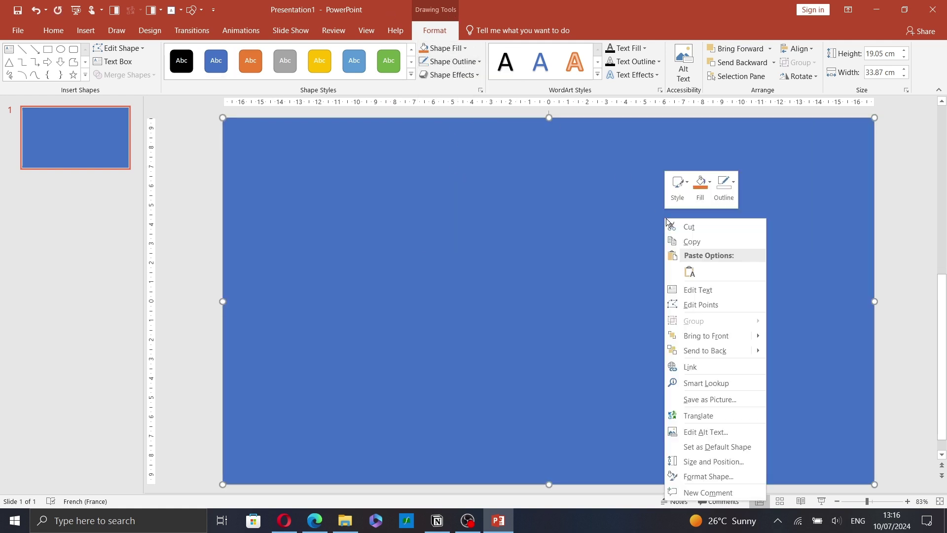
left_click(725, 476)
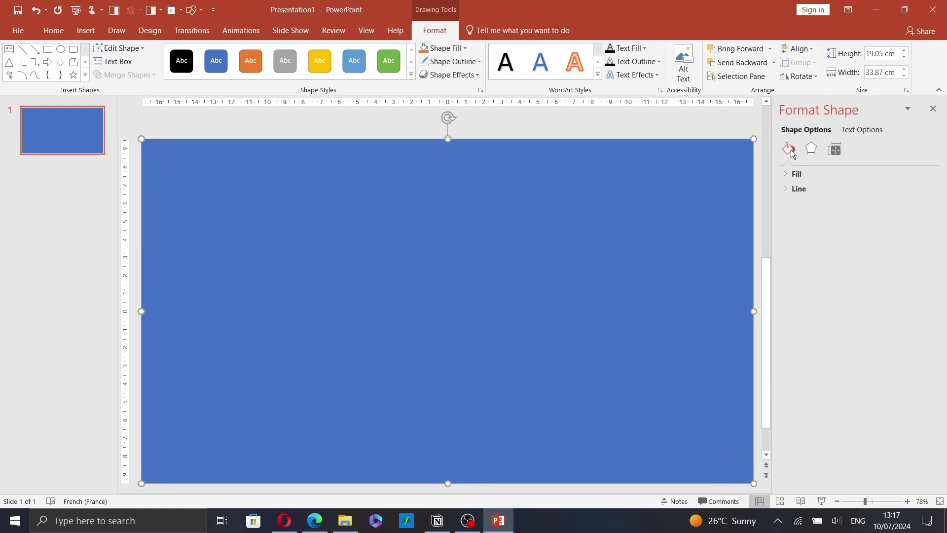
left_click(797, 175)
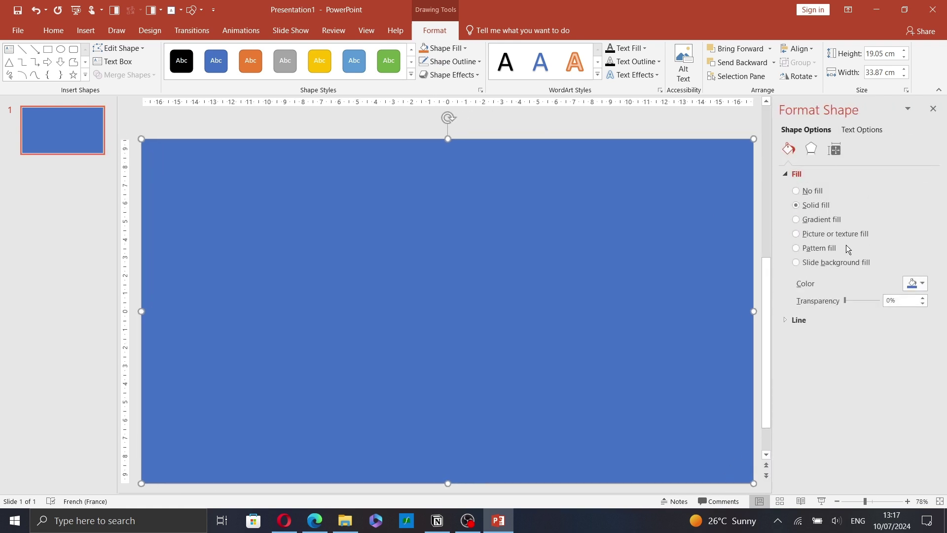
Give the rectangle a Linear Right gradient fill whose first stop is 100% transparent
left_click(796, 219)
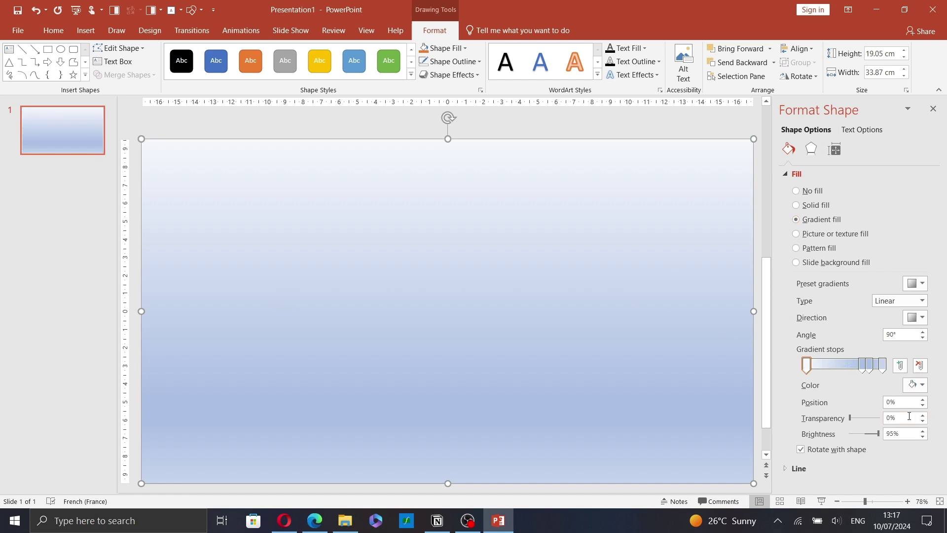
left_click_drag(807, 366, 786, 365)
left_click_drag(850, 420, 878, 420)
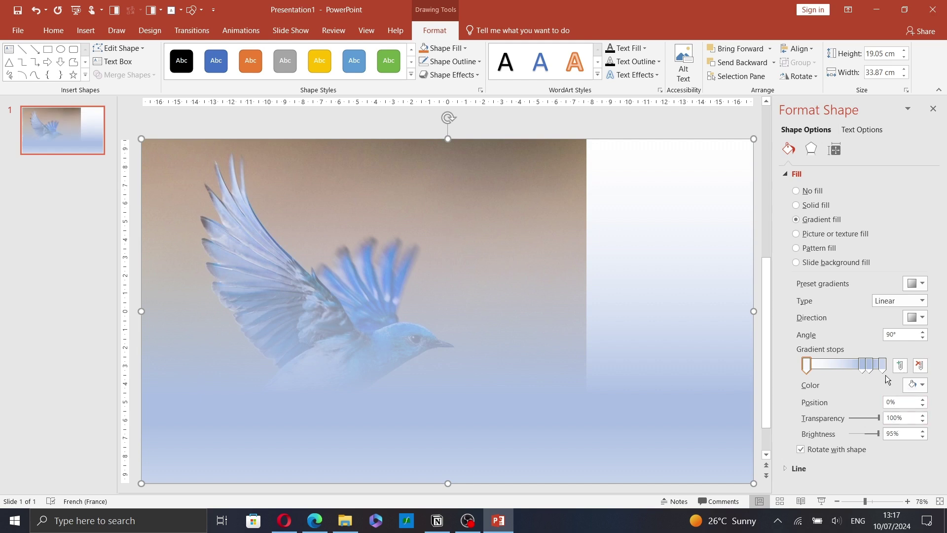
left_click(905, 319)
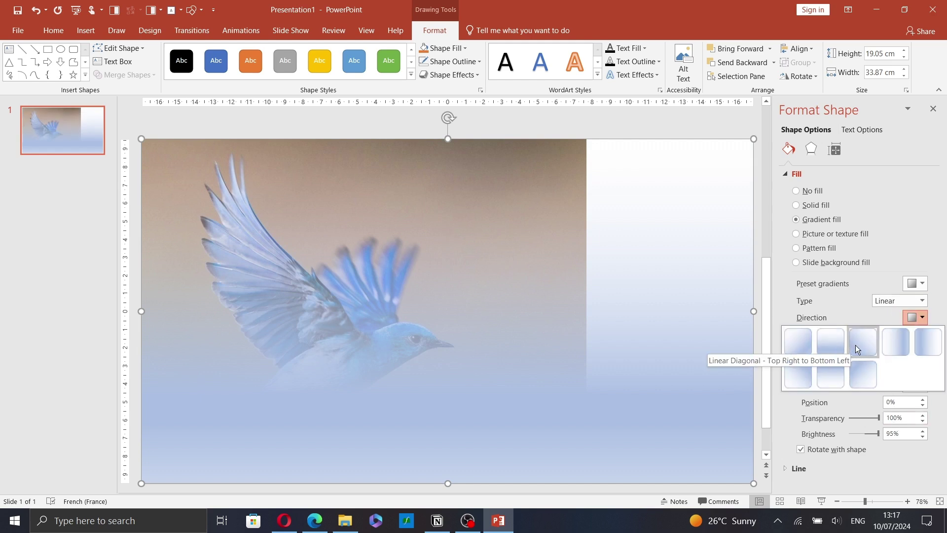
left_click(885, 342)
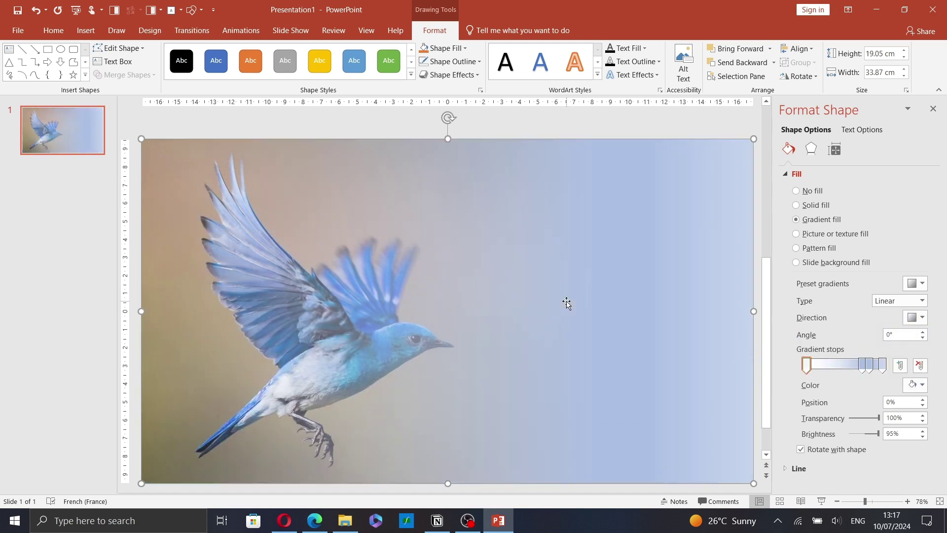
Move a gradient stop to 50% and colour it with the tan sampled from the photo
left_click_drag(649, 348, 666, 220)
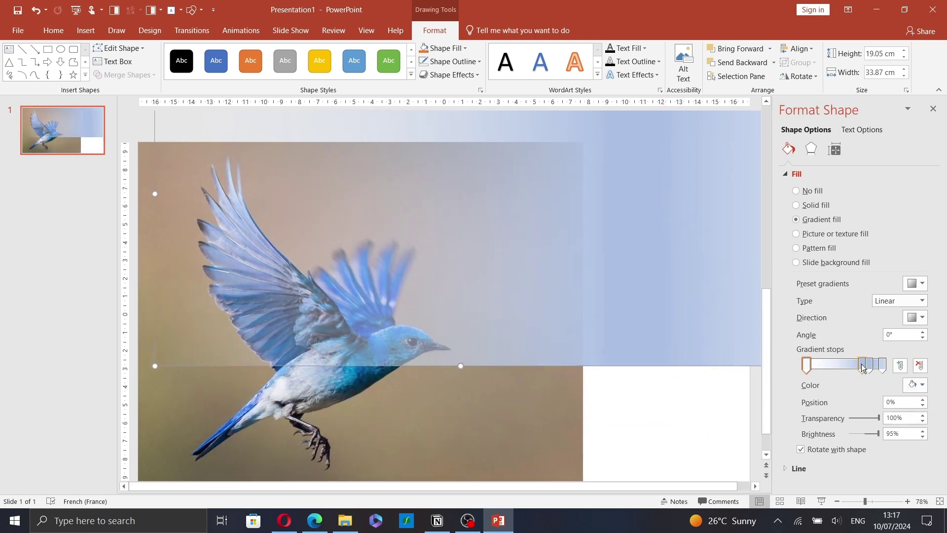
left_click_drag(862, 367, 844, 366)
left_click(921, 385)
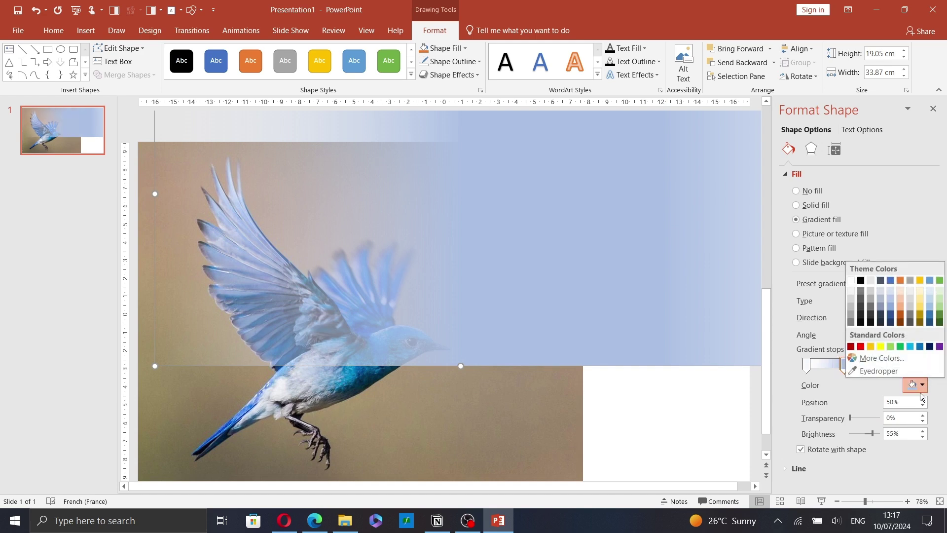
left_click(885, 375)
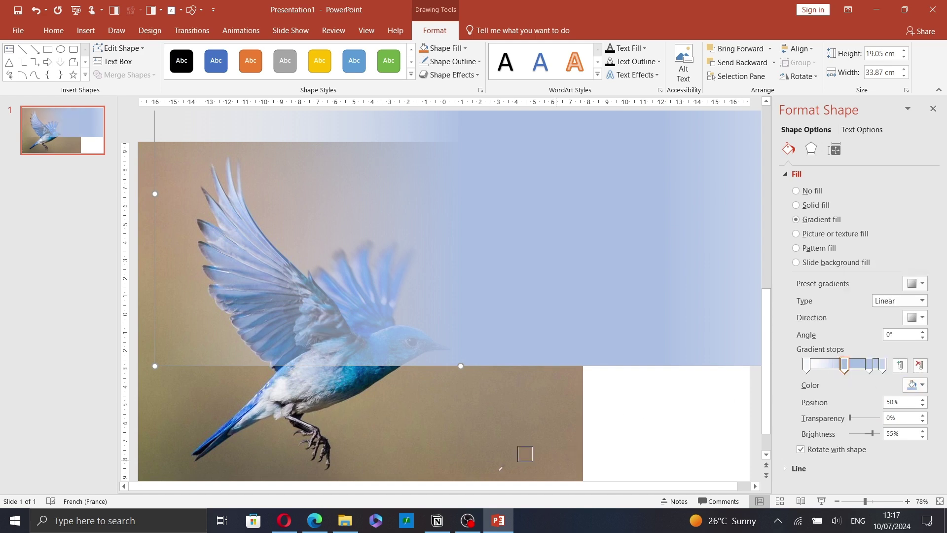
left_click(430, 423)
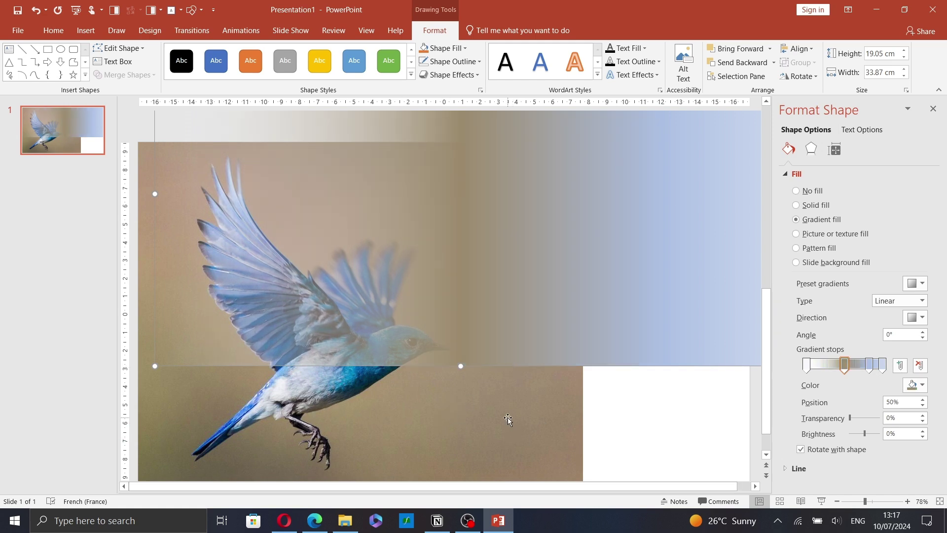
Recolour the 83% and 100% stops with the photo's brown and move the 57% stop to 67%
left_click(870, 366)
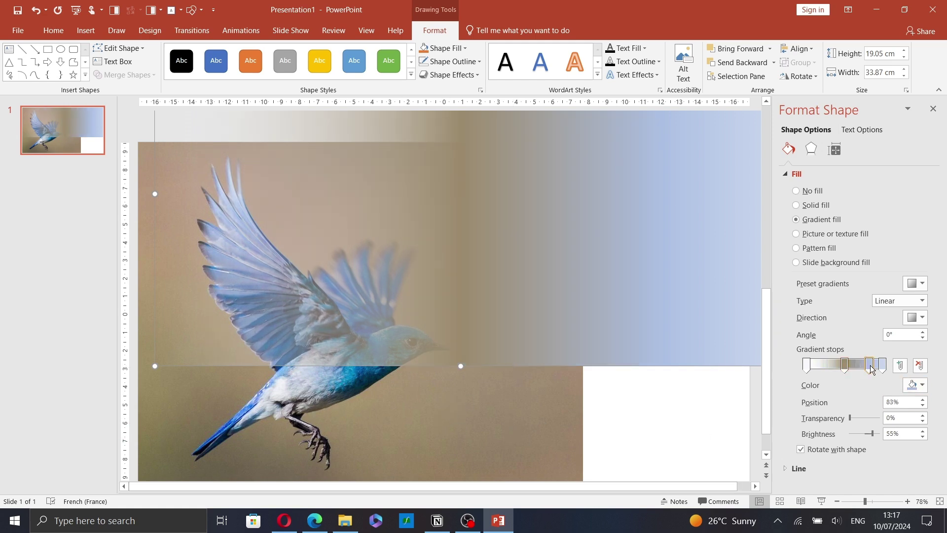
left_click(916, 385)
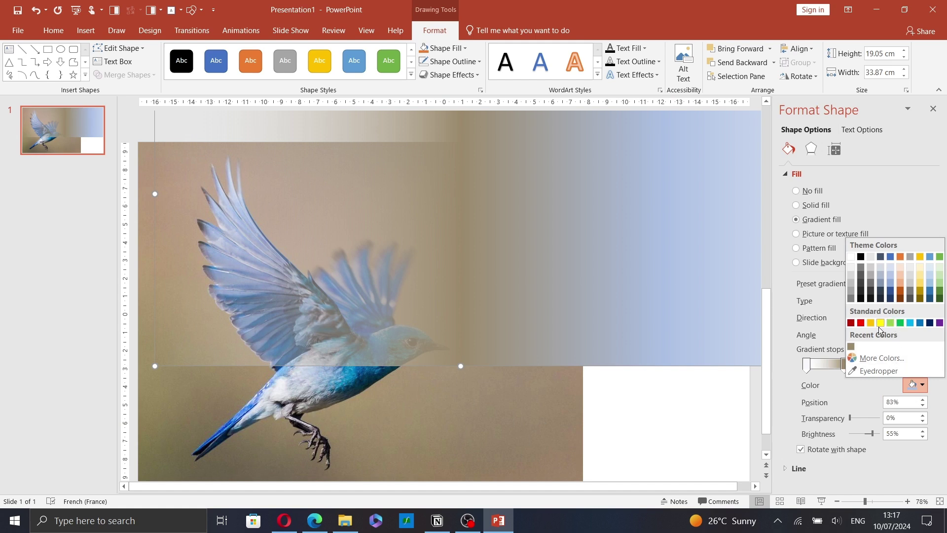
left_click(878, 370)
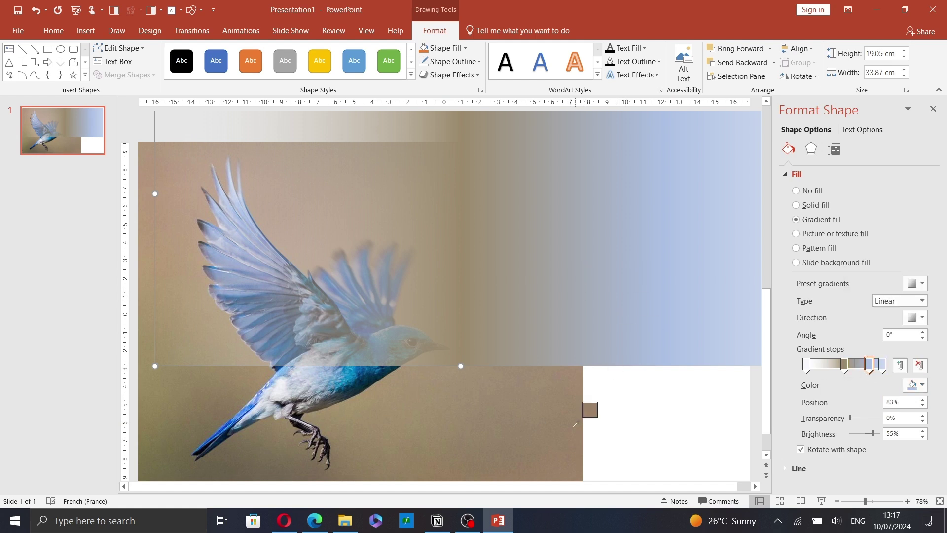
left_click(546, 440)
left_click(879, 365)
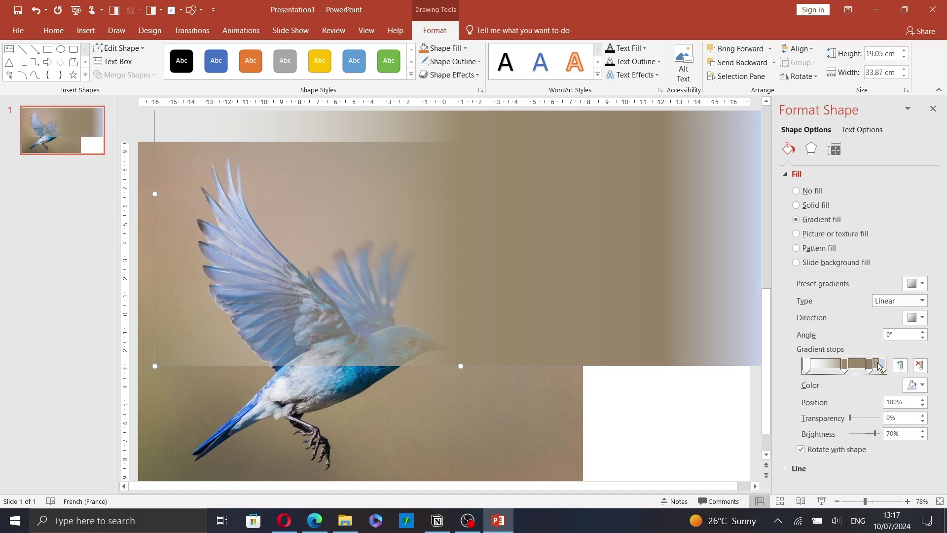
left_click(917, 385)
left_click(851, 351)
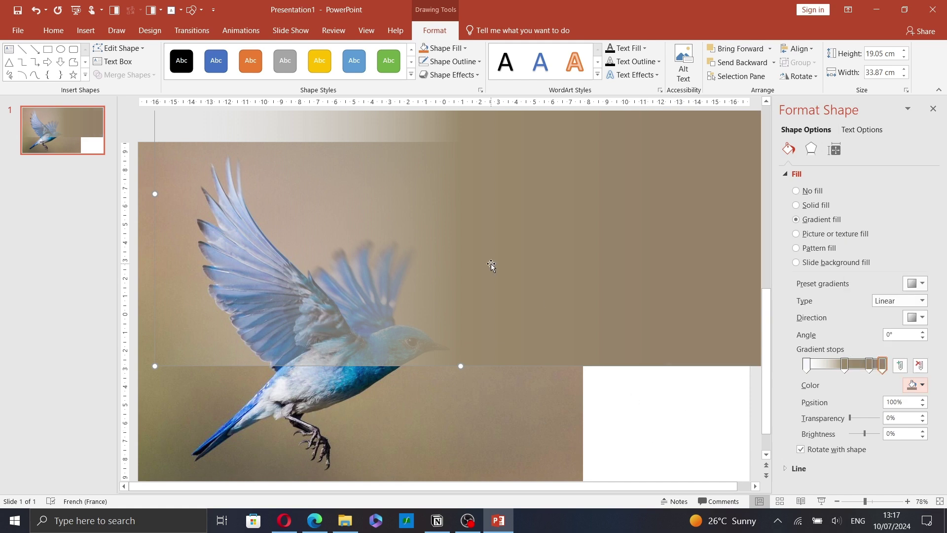
left_click(847, 365)
left_click_drag(848, 366, 857, 366)
Shift the transparent gradient stop to 18%, then deselect and reselect the rectangle to check the blend
left_click(808, 367)
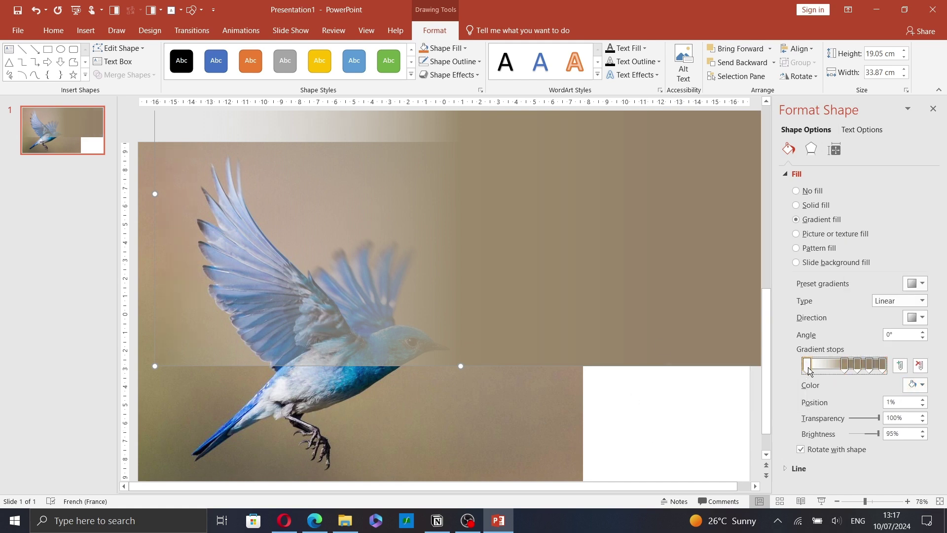
left_click_drag(809, 372, 823, 375)
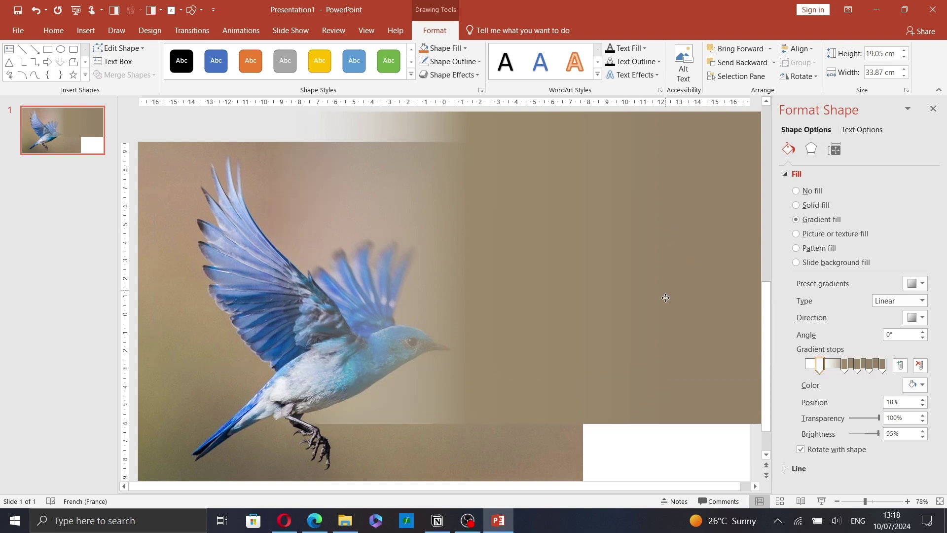
left_click(643, 346)
key("Escape")
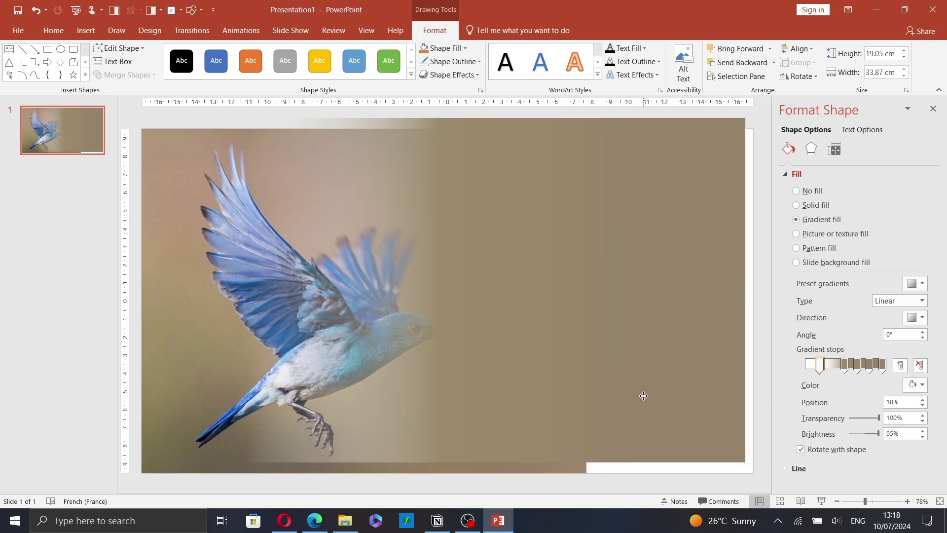
left_click(663, 410)
Make the 50% gradient stop 74% transparent and move it to 44%
left_click(845, 367)
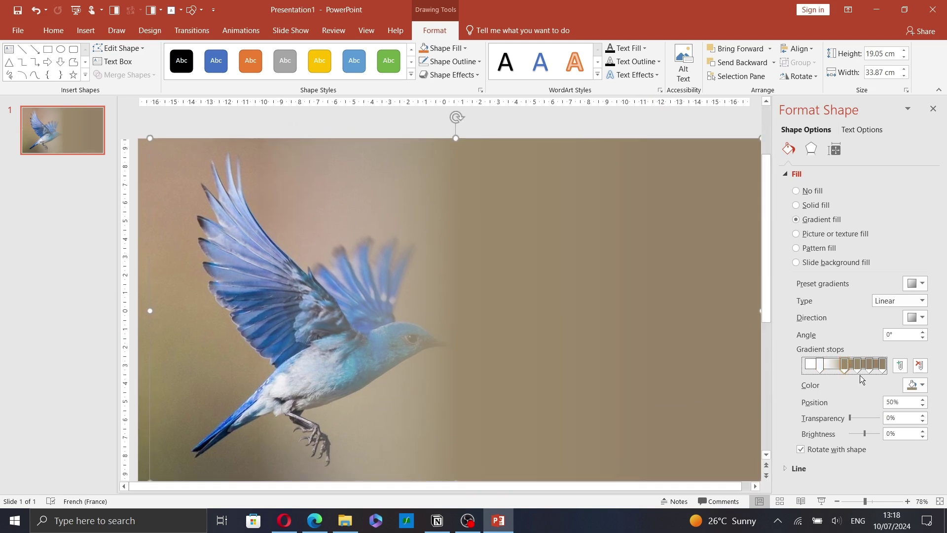
left_click(916, 389)
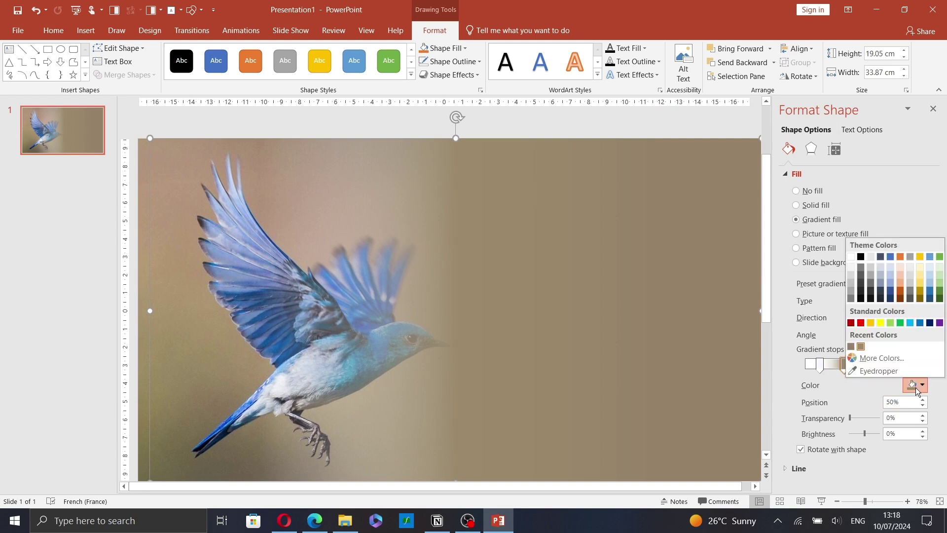
left_click(847, 422)
left_click_drag(849, 423, 871, 423)
left_click_drag(844, 368, 840, 369)
left_click_drag(872, 420, 879, 422)
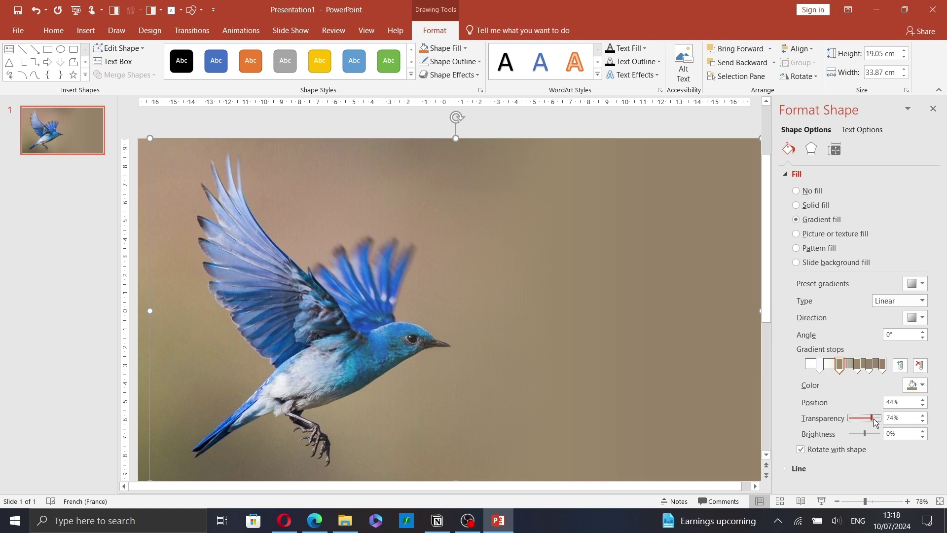
Remove the 67% gradient stop and nudge the 73% stop to 71%
left_click(857, 366)
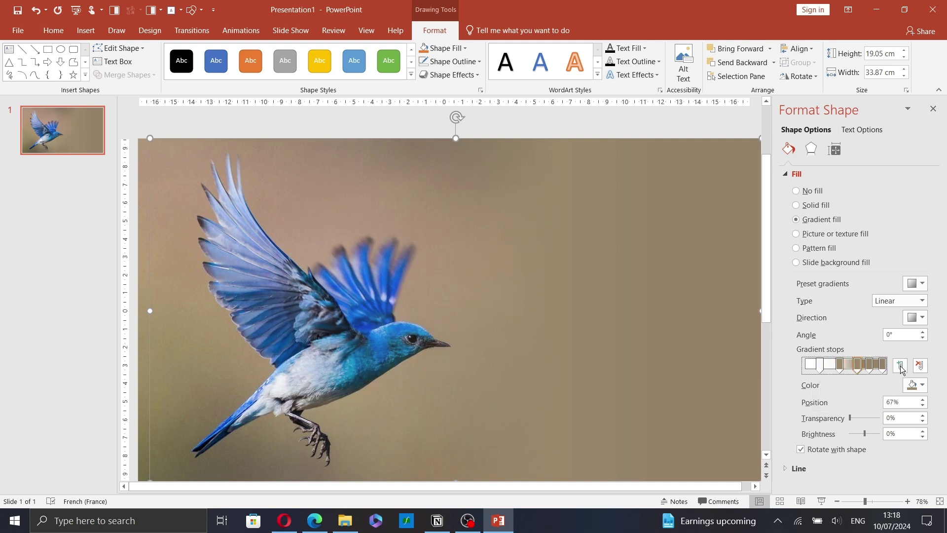
left_click(919, 367)
left_click(859, 367)
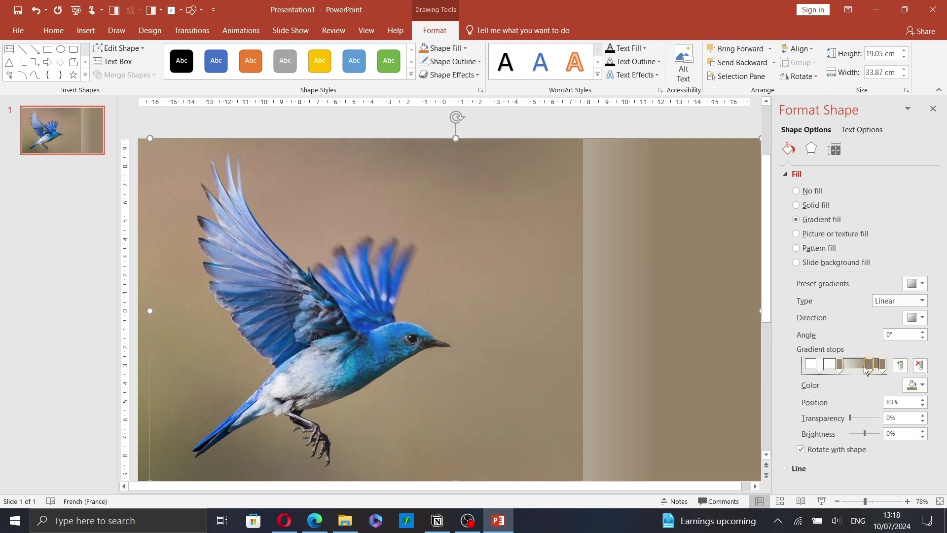
left_click_drag(858, 368, 856, 370)
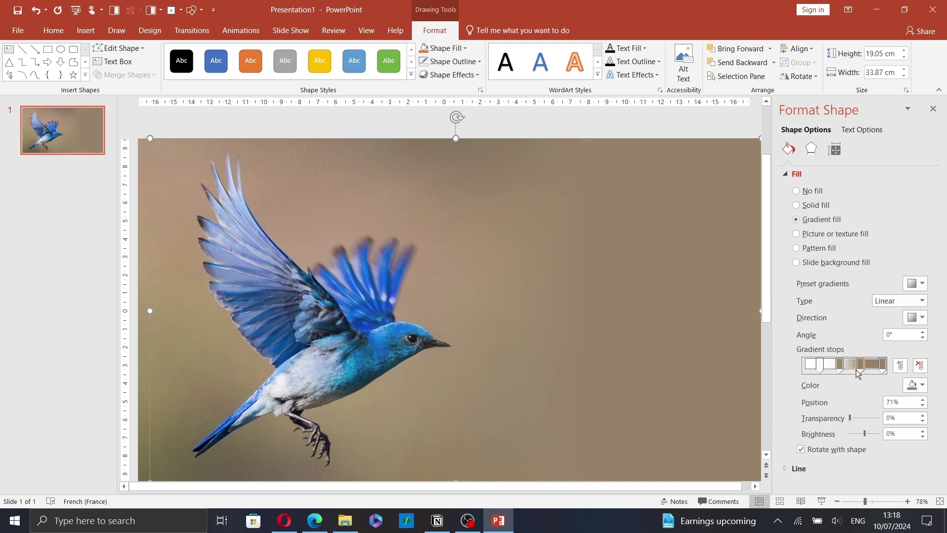
left_click(578, 126)
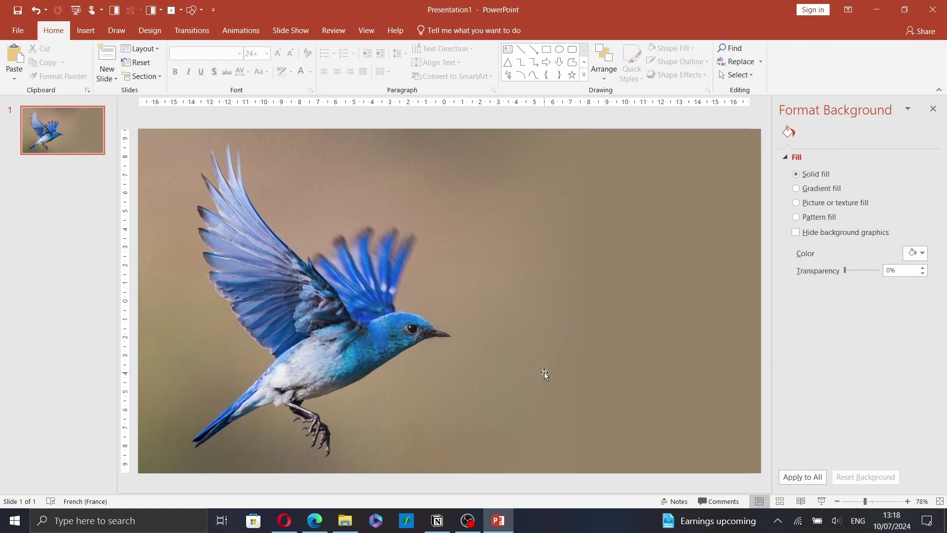